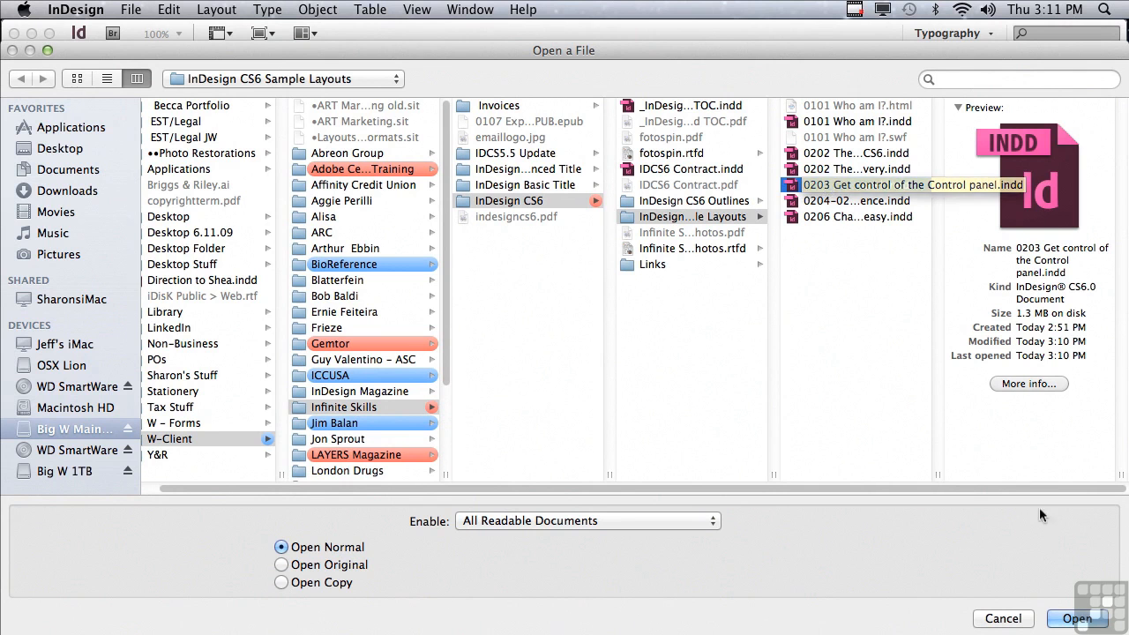
Open 0203 Get control of the Control panel.indd and select all text in the GET IN CONTROL headline
{"action": "left_click", "coordinate": [1058, 617]}
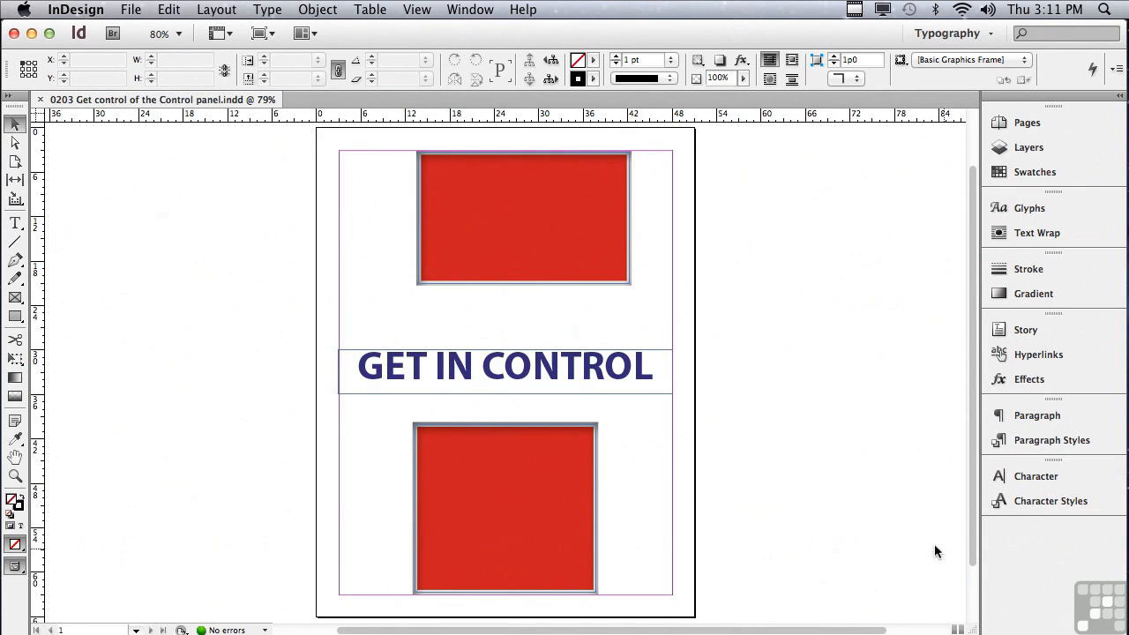
{"action": "left_click", "coordinate": [16, 224]}
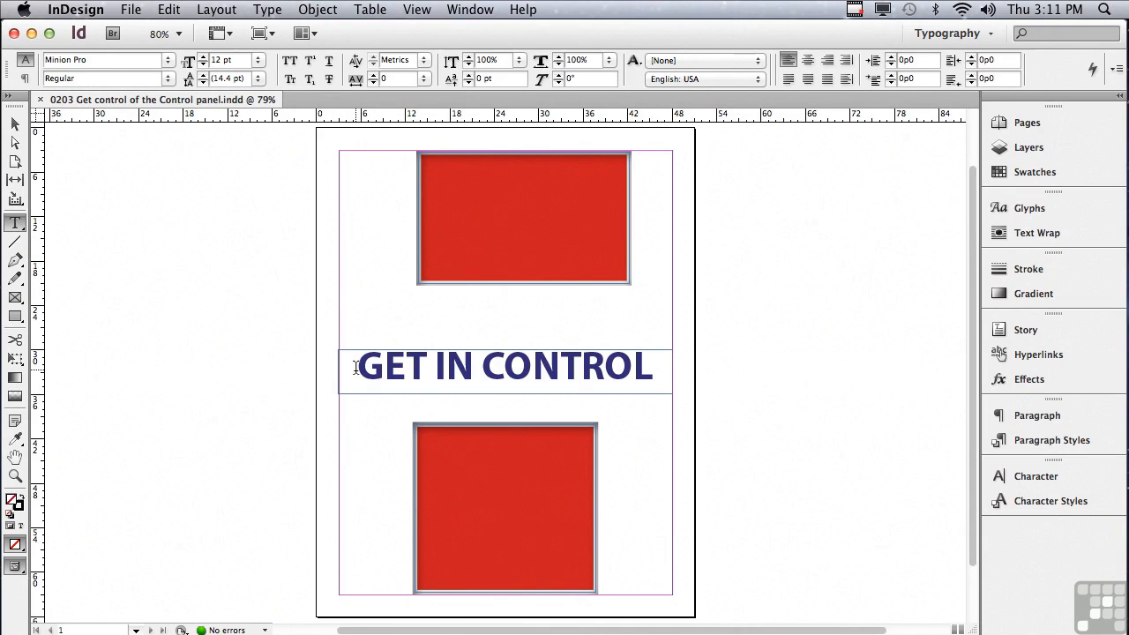
{"action": "left_click_drag", "start_coordinate": [355, 367], "coordinate": [650, 380]}
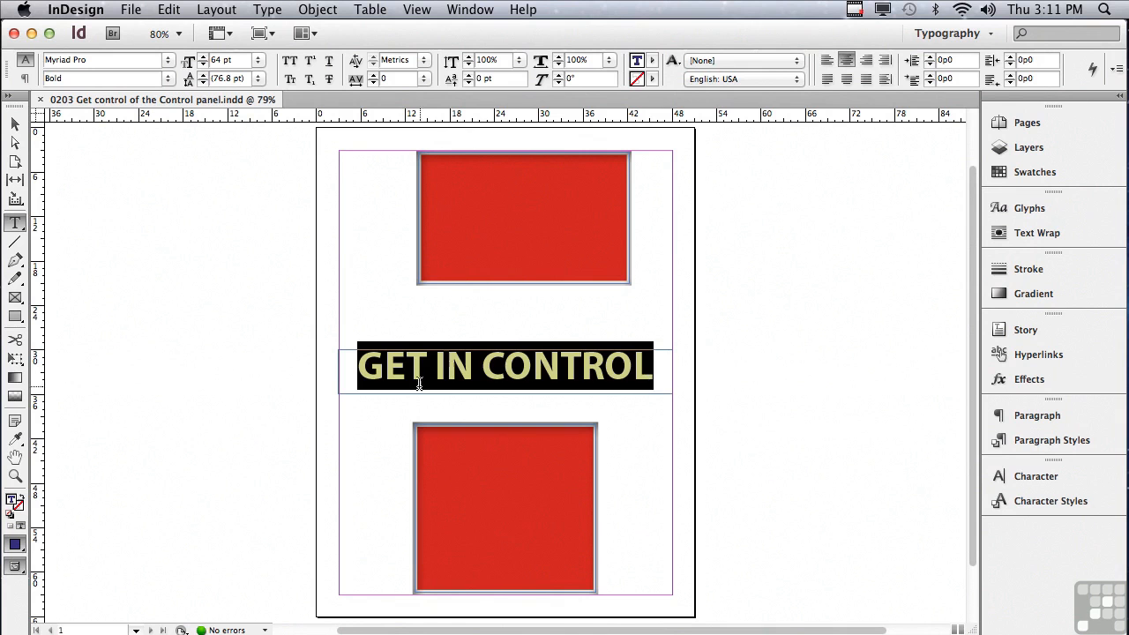
{"action": "left_click", "coordinate": [361, 370]}
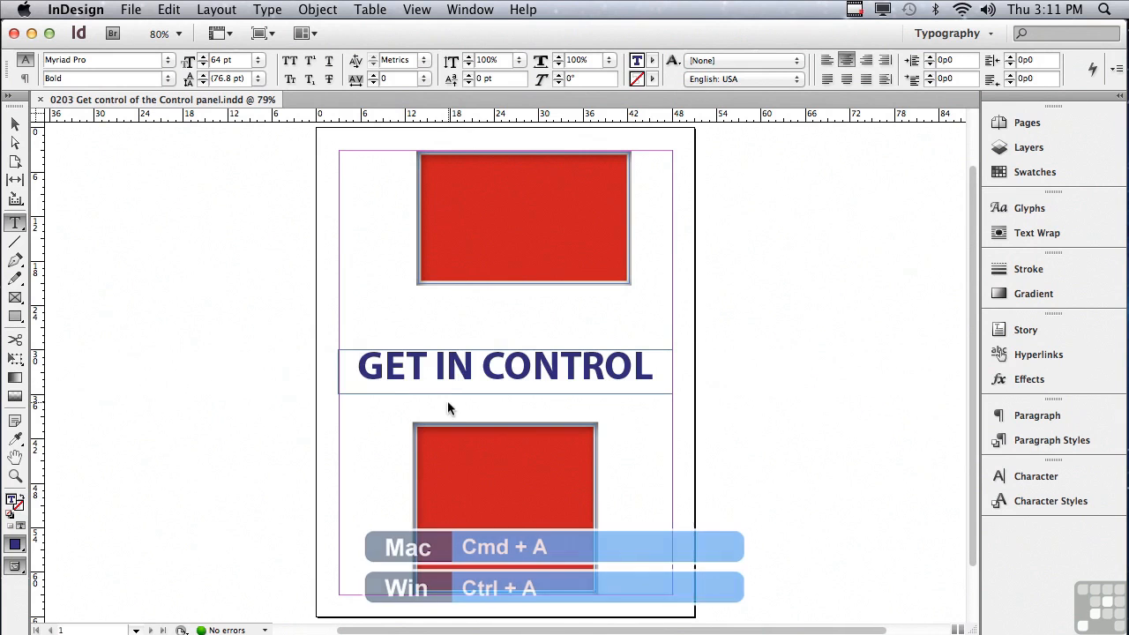
{"action": "key", "text": "super+a"}
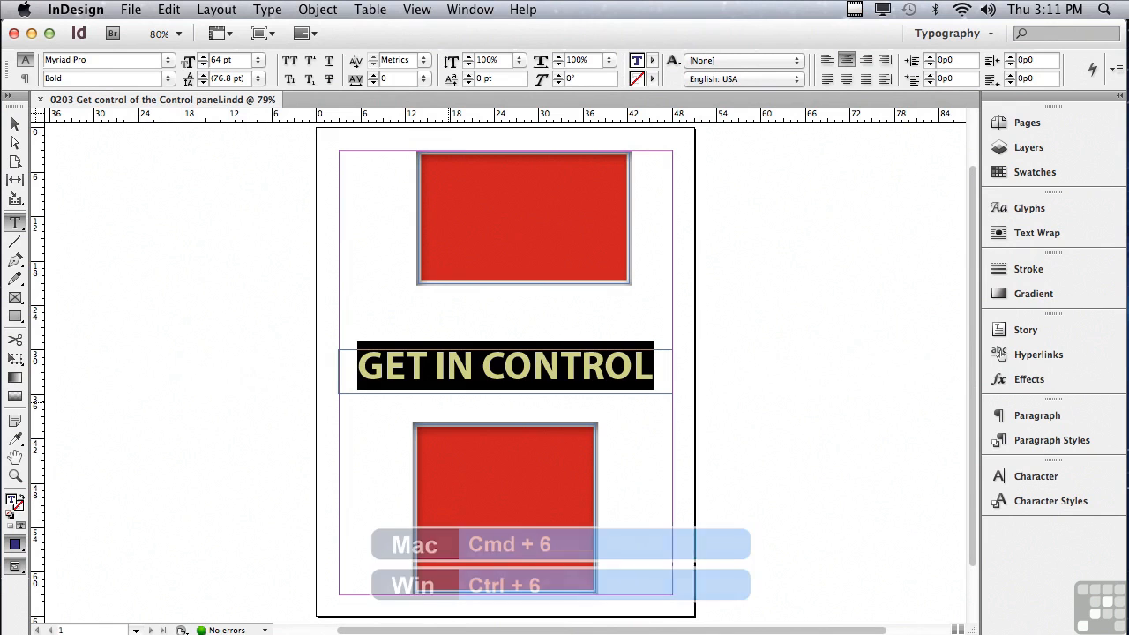
Reduce the selected headline's font size to 60 pt
{"action": "key", "text": "super+6"}
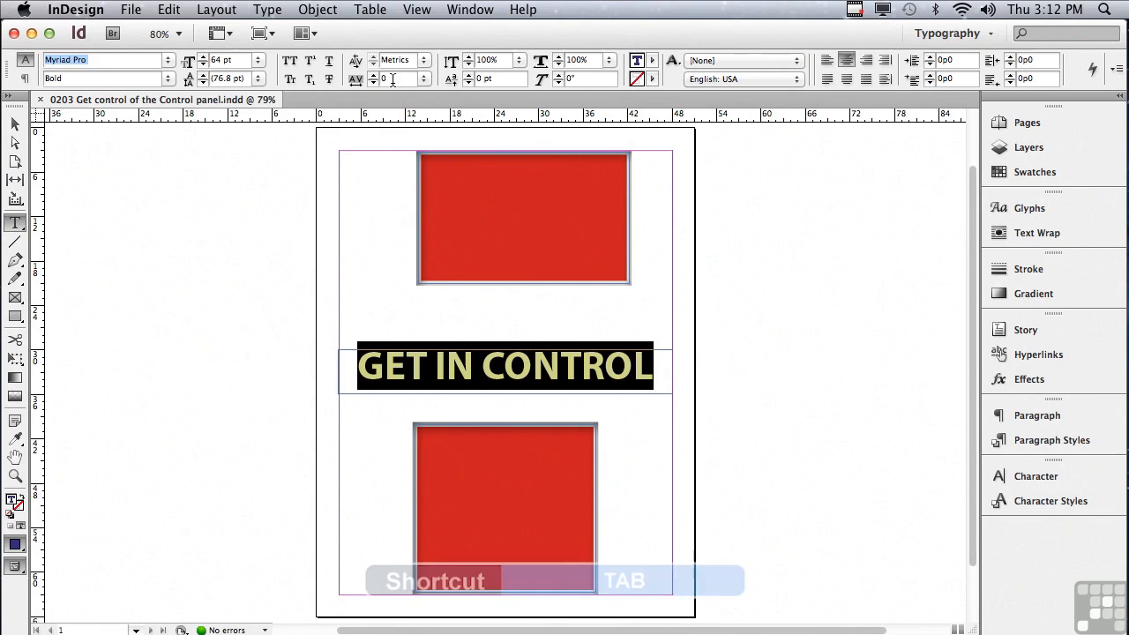
{"action": "key", "text": "Tab"}
{"action": "key", "text": "Tab"}
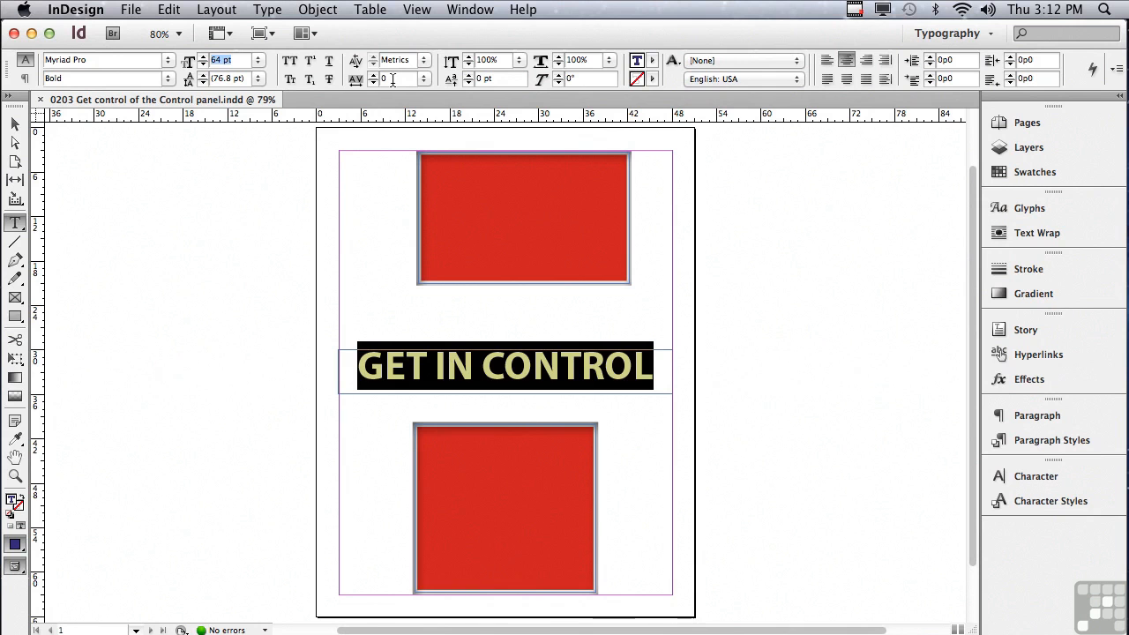
{"action": "key", "text": "Down"}
{"action": "key", "text": "Down"}
{"action": "key", "text": "Down"}
{"action": "key", "text": "Down"}
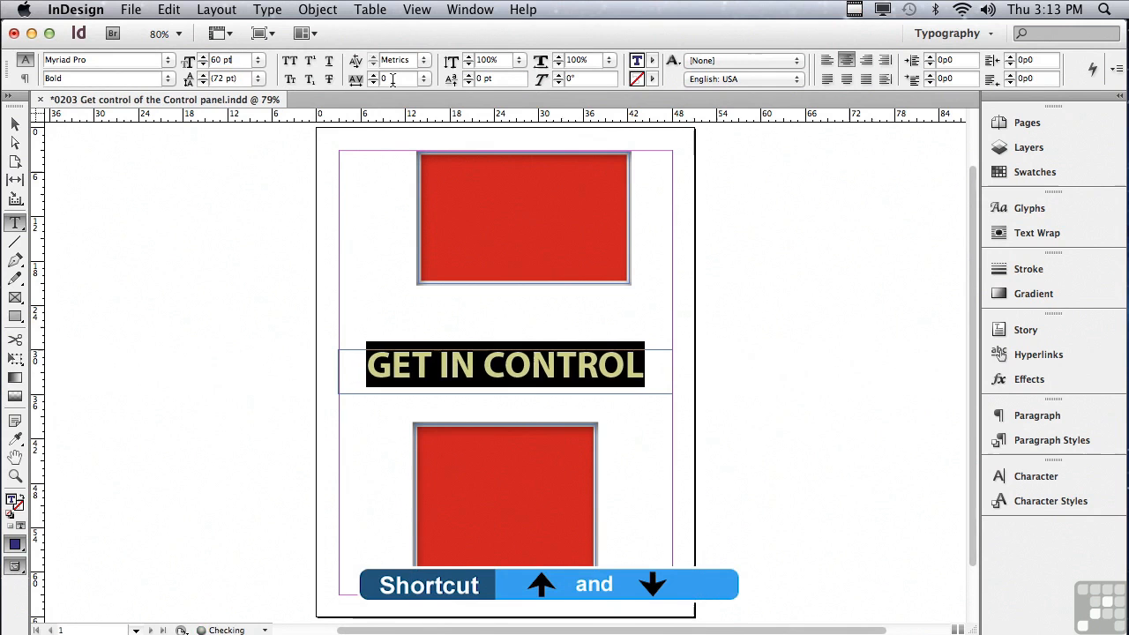
Raise the headline's font size back to 64 pt
{"action": "key", "text": "Up"}
{"action": "key", "text": "Up"}
{"action": "key", "text": "Up"}
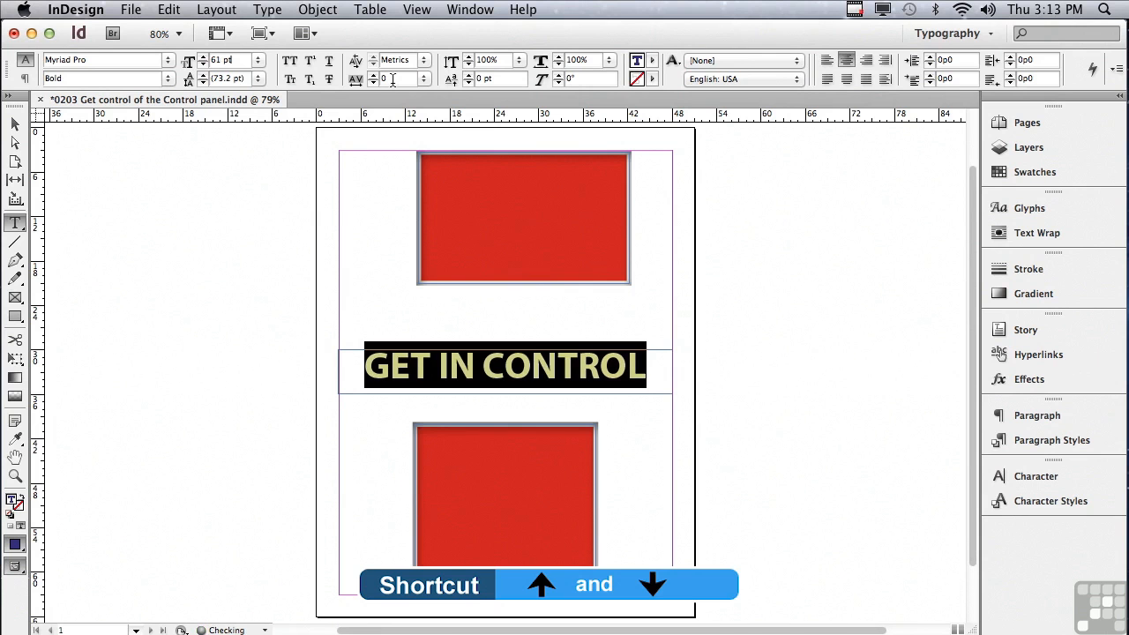
{"action": "key", "text": "Up"}
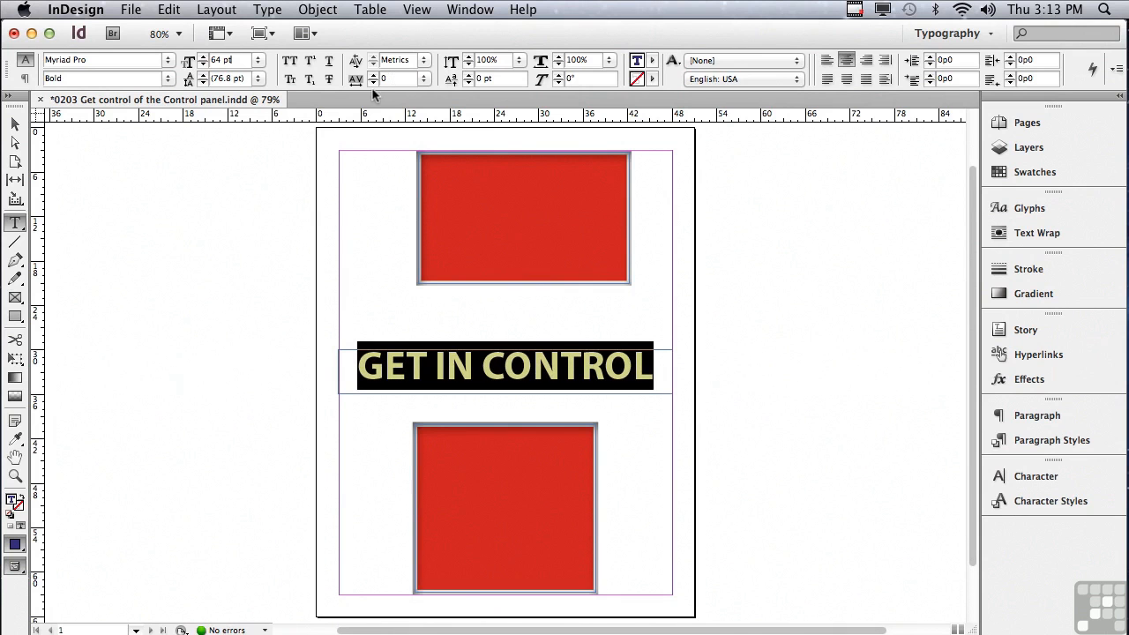
Set the headline's font style to Bold Italic
{"action": "key", "text": "super+shift+k"}
{"action": "key", "text": "Tab"}
{"action": "key", "text": "Tab"}
{"action": "key", "text": "Tab"}
{"action": "key", "text": "shift+Tab"}
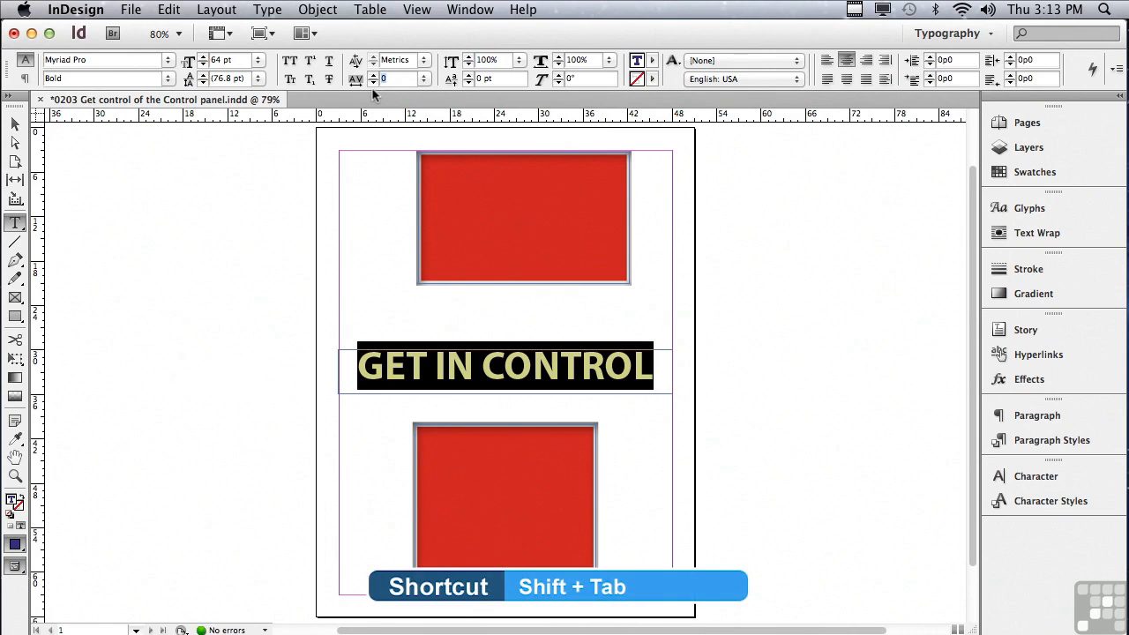
{"action": "key", "text": "shift+Tab"}
{"action": "key", "text": "shift+Tab"}
{"action": "key", "text": "shift+Tab"}
{"action": "key", "text": "shift+Tab"}
{"action": "key", "text": "shift+Tab"}
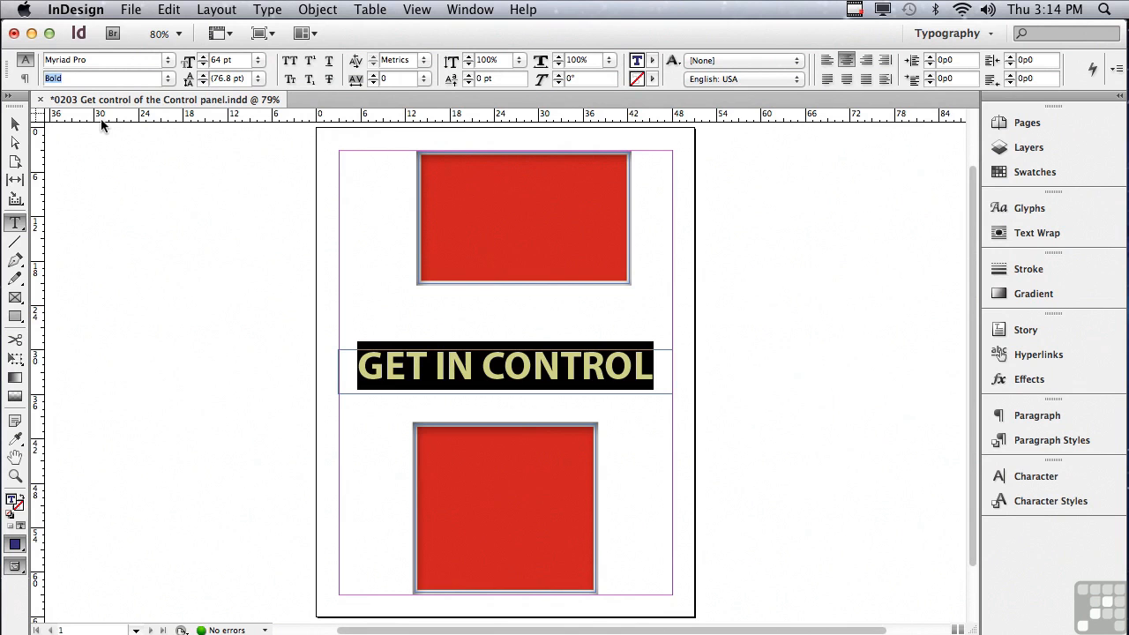
{"action": "type", "text": "Bold Italic"}
{"action": "key", "text": "Return"}
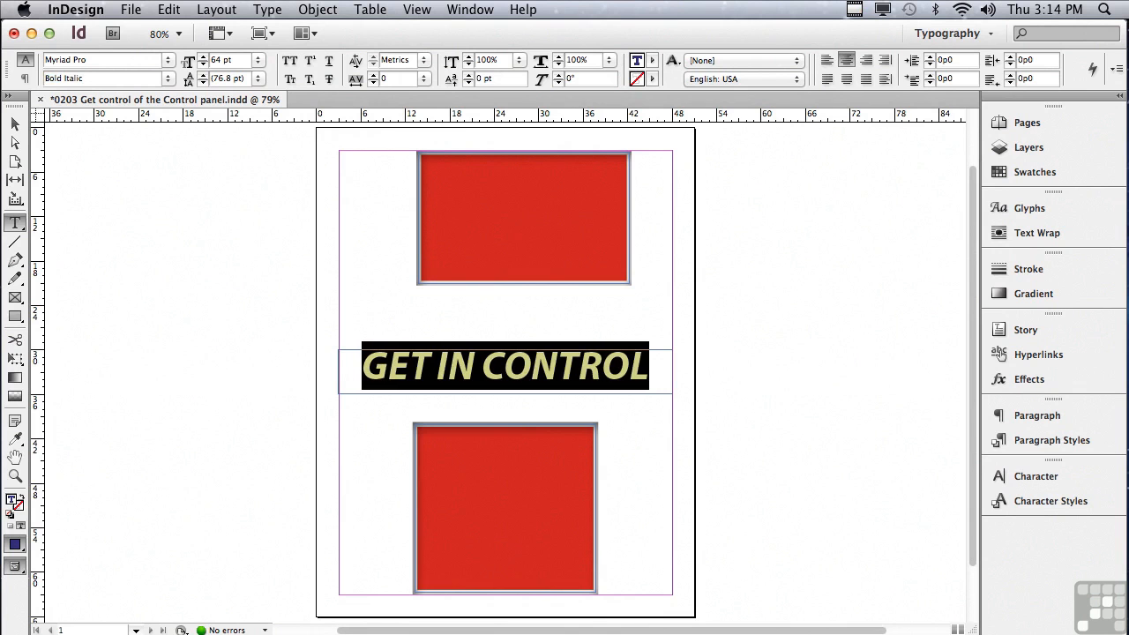
Step through the Myriad Pro font styles to set the headline to Regular
{"action": "key", "text": "Up"}
{"action": "key", "text": "Up"}
{"action": "key", "text": "Up"}
{"action": "key", "text": "Up"}
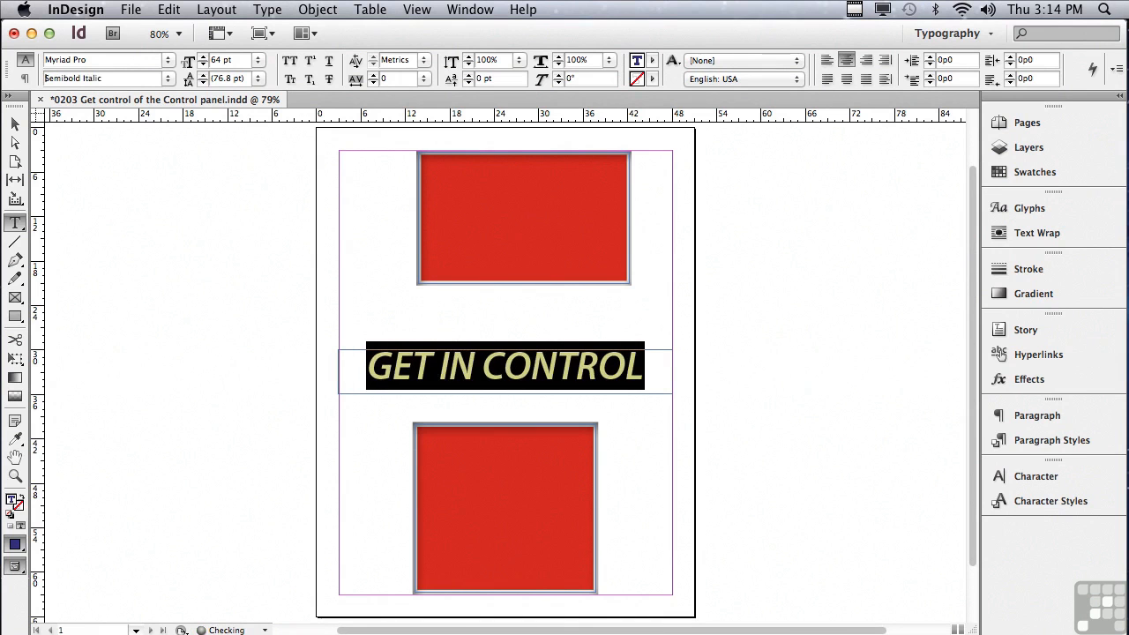
{"action": "key", "text": "Up"}
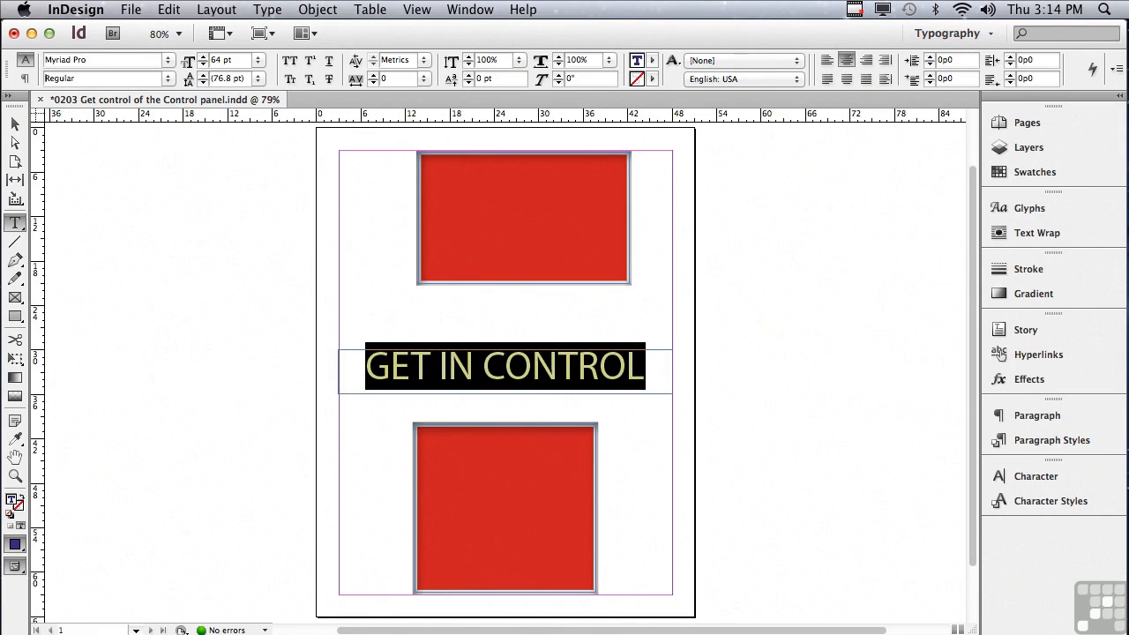
Try Myanmar Sangam MN as the headline's font family and return to Myriad Pro
{"action": "key", "text": "shift+Tab"}
{"action": "key", "text": "Up"}
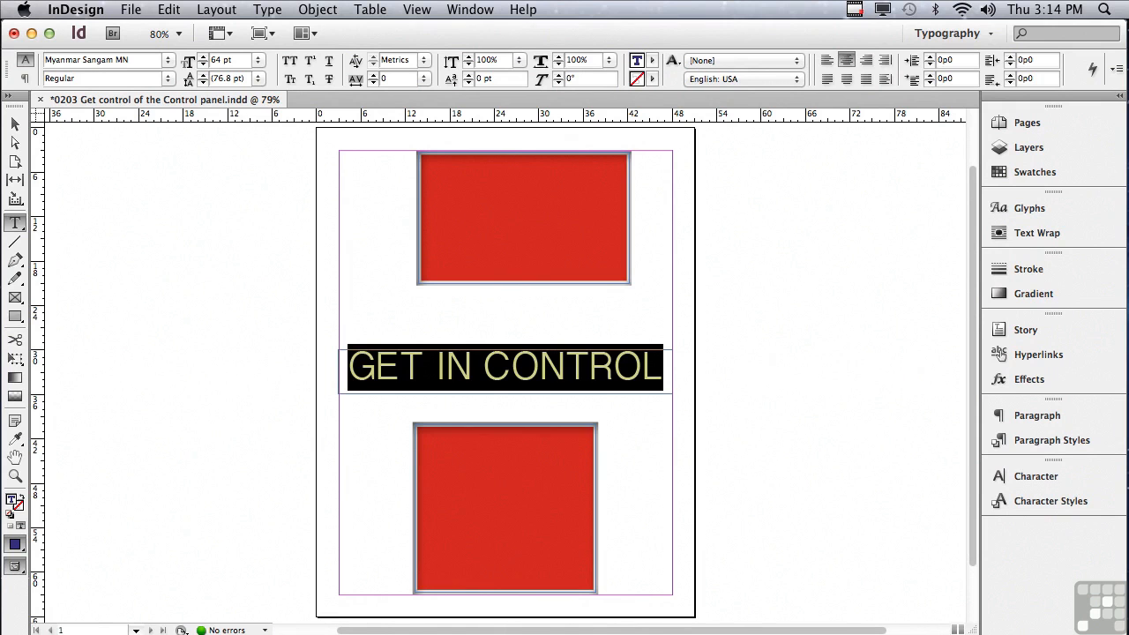
{"action": "key", "text": "Down"}
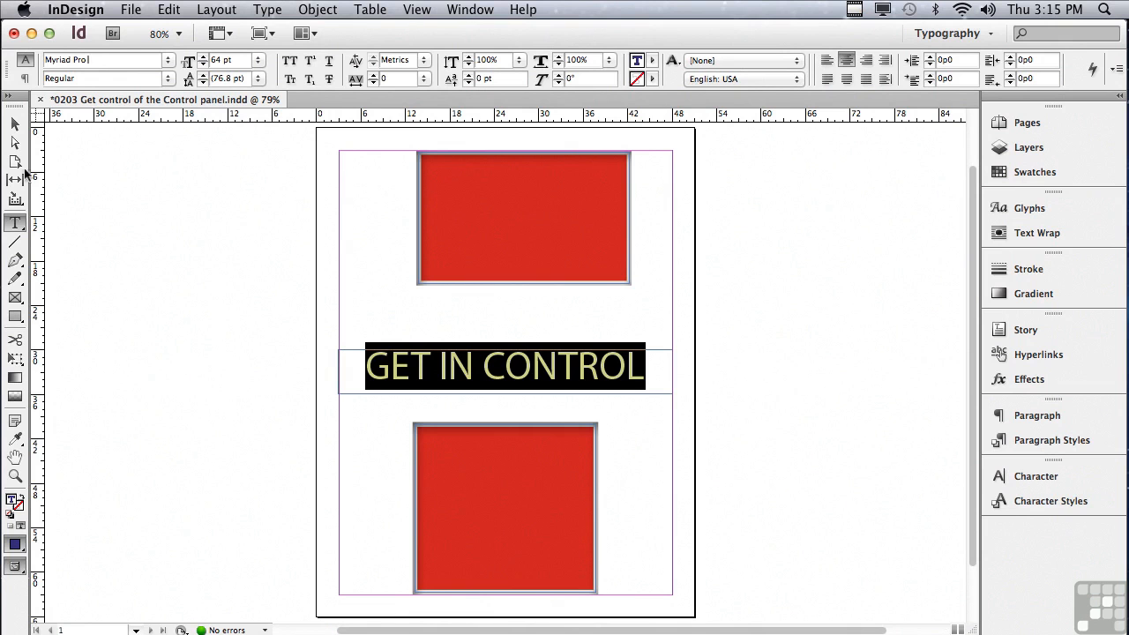
Select the headline's text frame as an object and move it to an X position of 3p7
{"action": "left_click", "coordinate": [15, 125]}
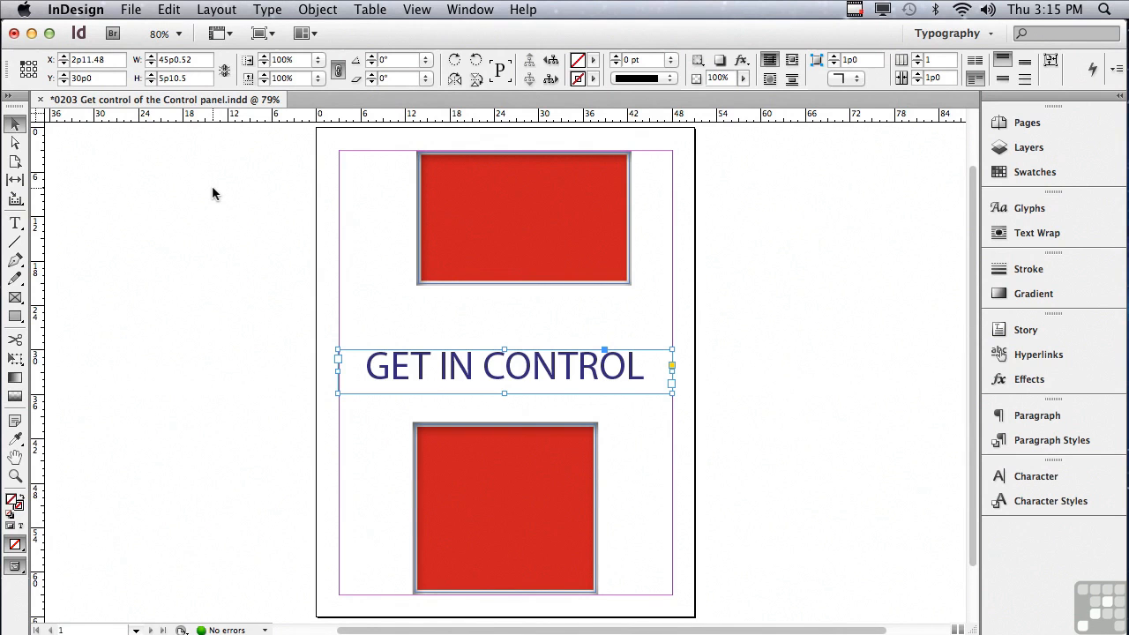
{"action": "key", "text": "super+6"}
{"action": "type", "text": "3p3"}
{"action": "key", "text": "Return"}
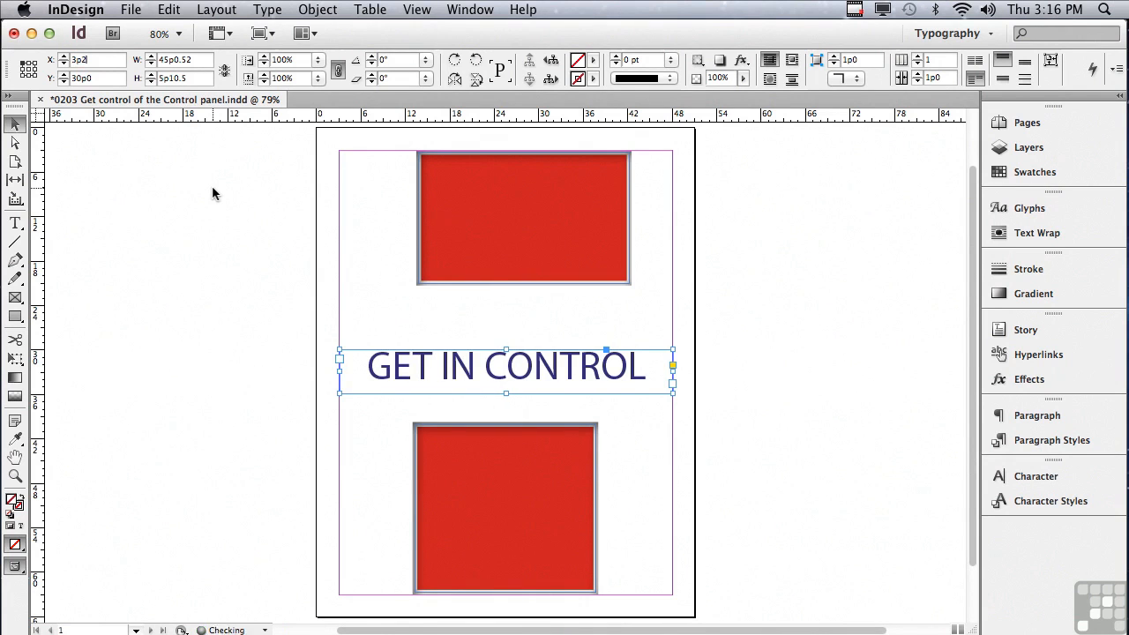
{"action": "key", "text": "Up"}
{"action": "key", "text": "Up"}
{"action": "key", "text": "Up"}
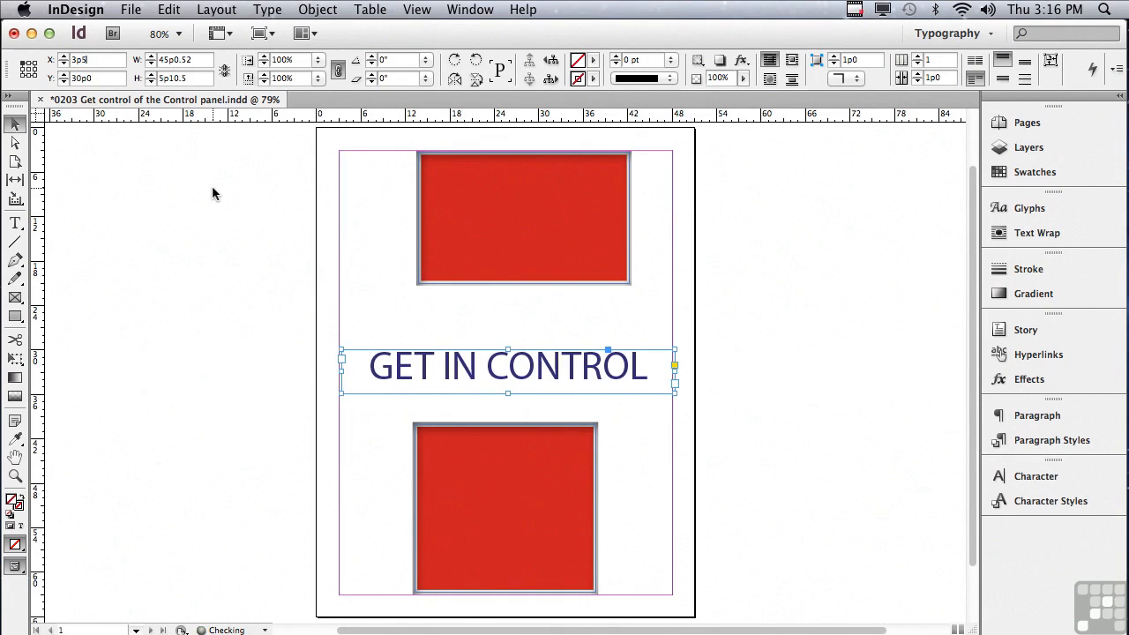
{"action": "key", "text": "Up"}
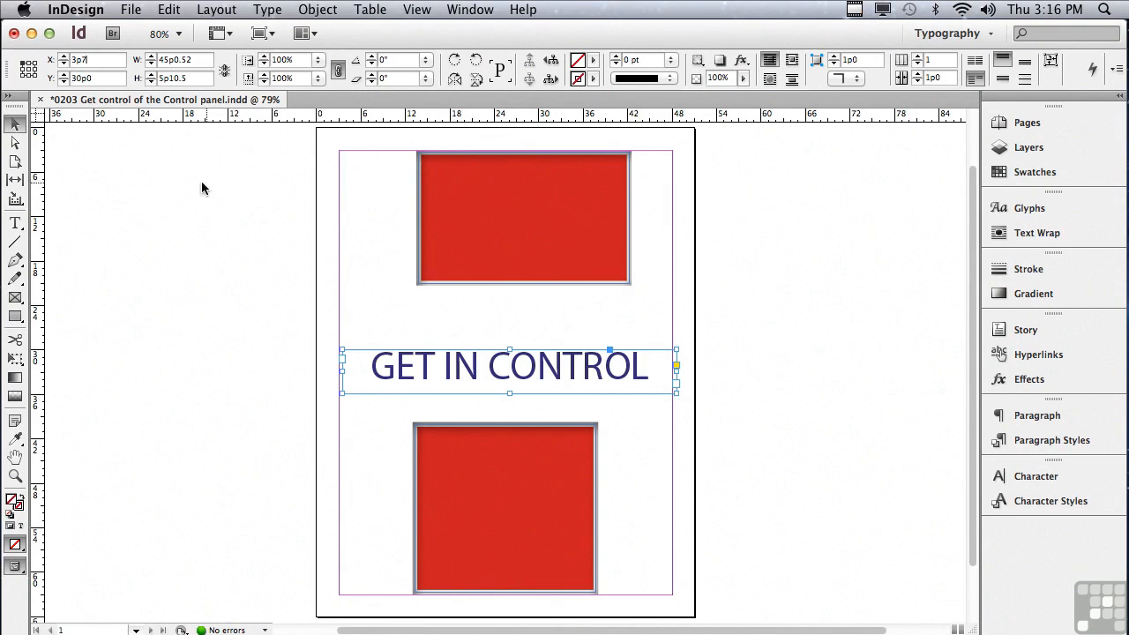
Subtract 5 picas from the width of the upper red frame
{"action": "left_click", "coordinate": [477, 195]}
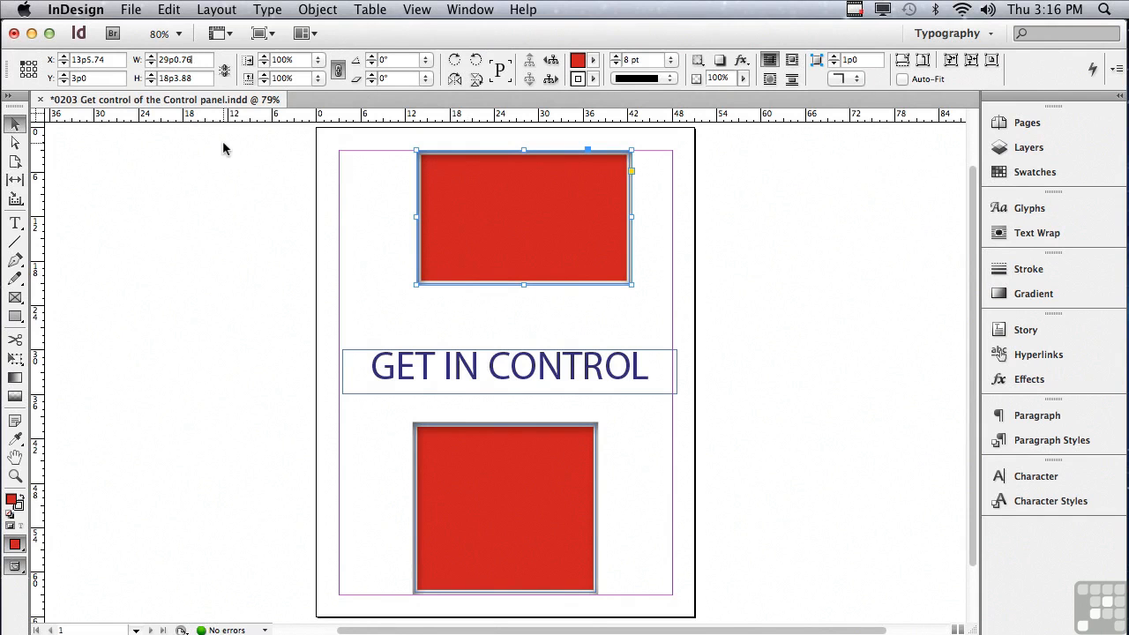
{"action": "type", "text": "-"}
{"action": "type", "text": "5"}
{"action": "key", "text": "Return"}
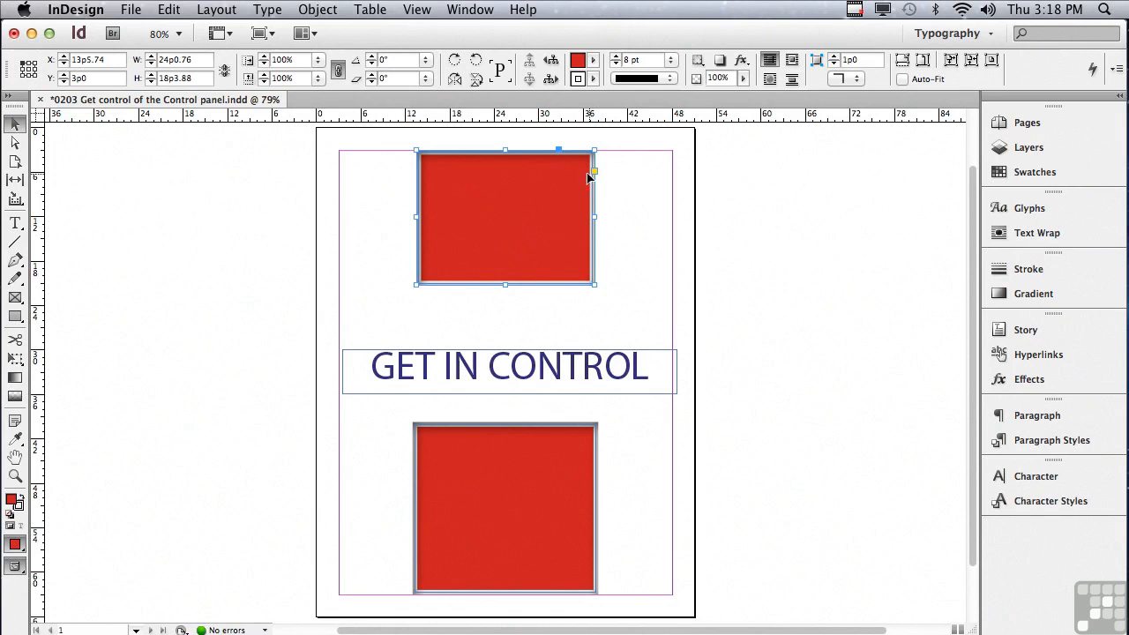
Set the reference point to top center and add 5 picas to the upper red frame's width
{"action": "left_click", "coordinate": [28, 68]}
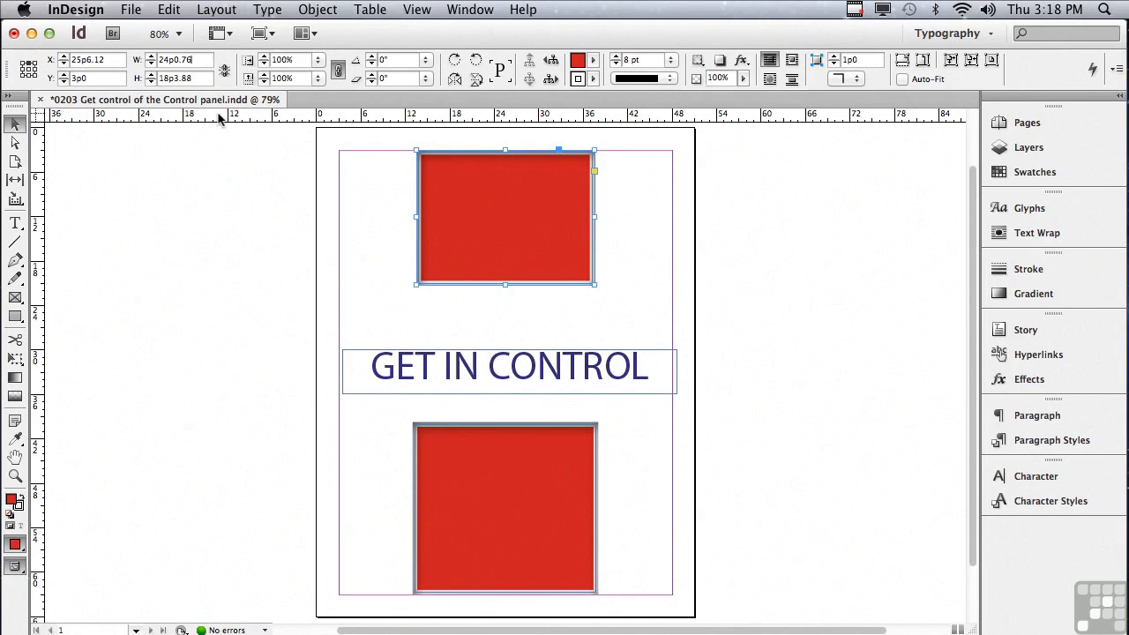
{"action": "type", "text": "+5"}
{"action": "key", "text": "Return"}
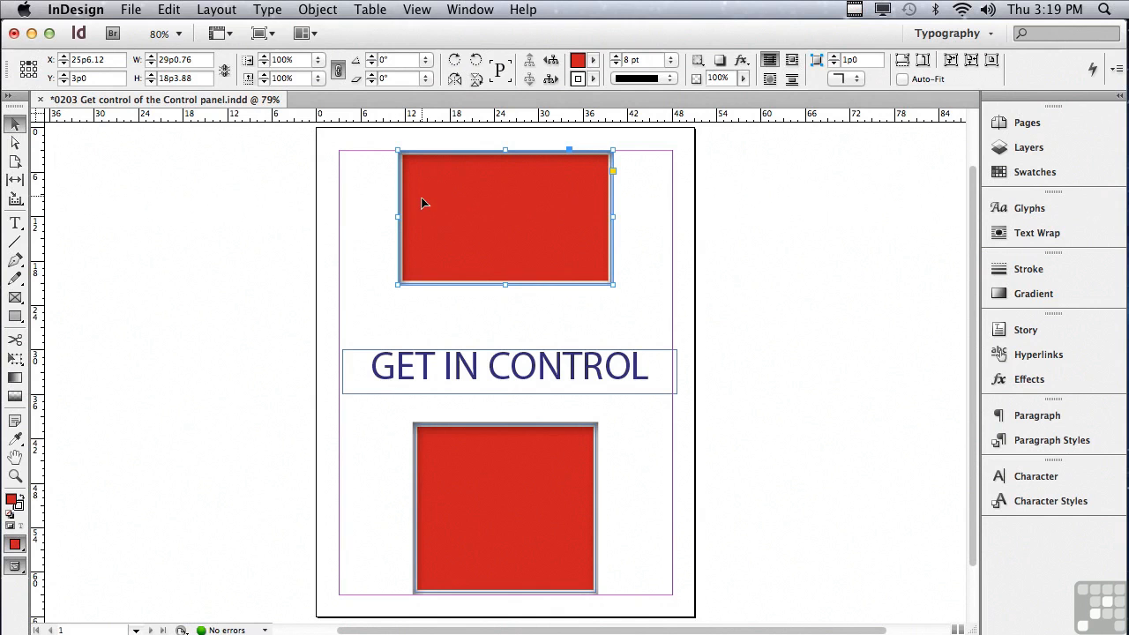
Move the upper red frame against the page's right margin and, with the top-right reference point, add 12 picas to its width
{"action": "left_click_drag", "start_coordinate": [423, 200], "coordinate": [446, 205]}
{"action": "left_click_drag", "start_coordinate": [472, 204], "coordinate": [477, 195]}
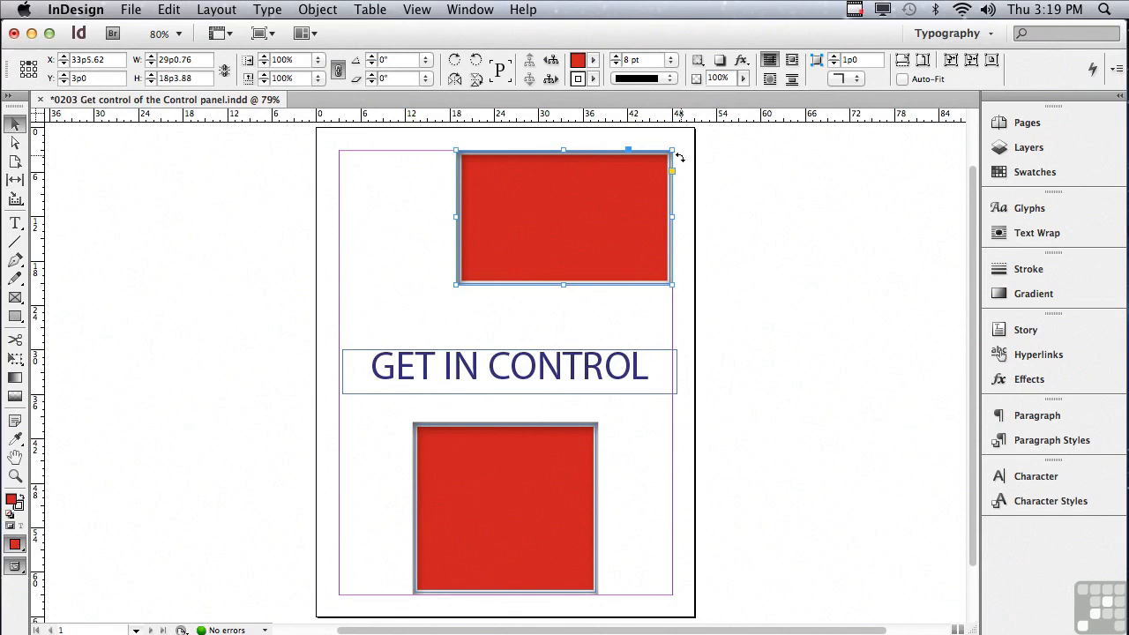
{"action": "left_click", "coordinate": [35, 64]}
{"action": "type", "text": "+"}
{"action": "type", "text": "2"}
{"action": "key", "text": "Return"}
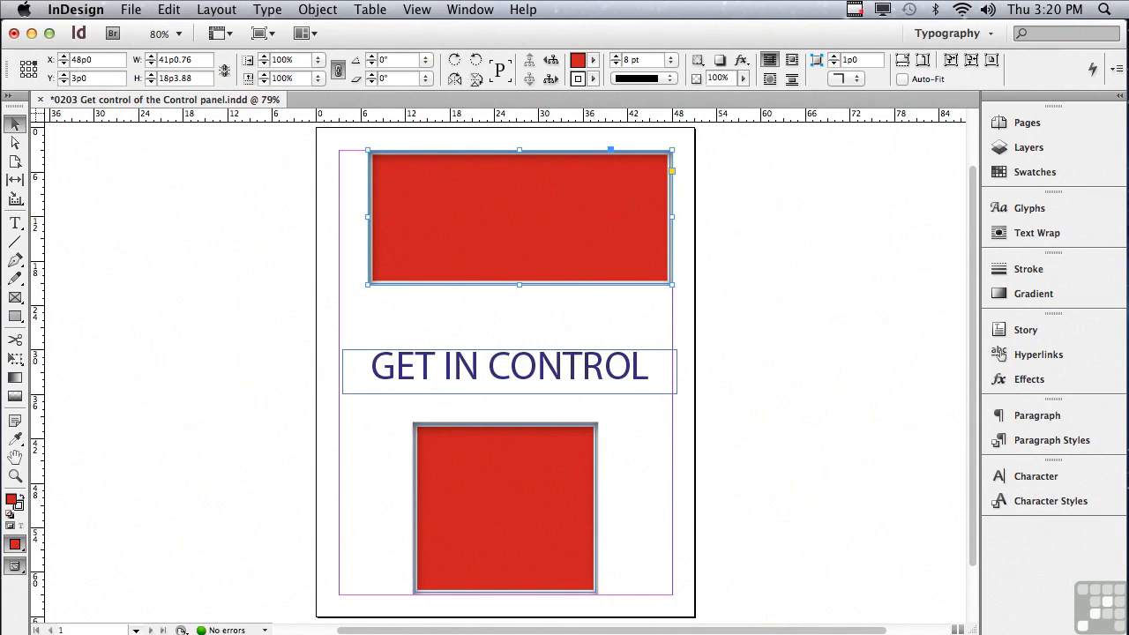
Divide the upper red frame's width by 2 and multiply its height by 2
{"action": "left_click", "coordinate": [192, 60]}
{"action": "type", "text": "/2"}
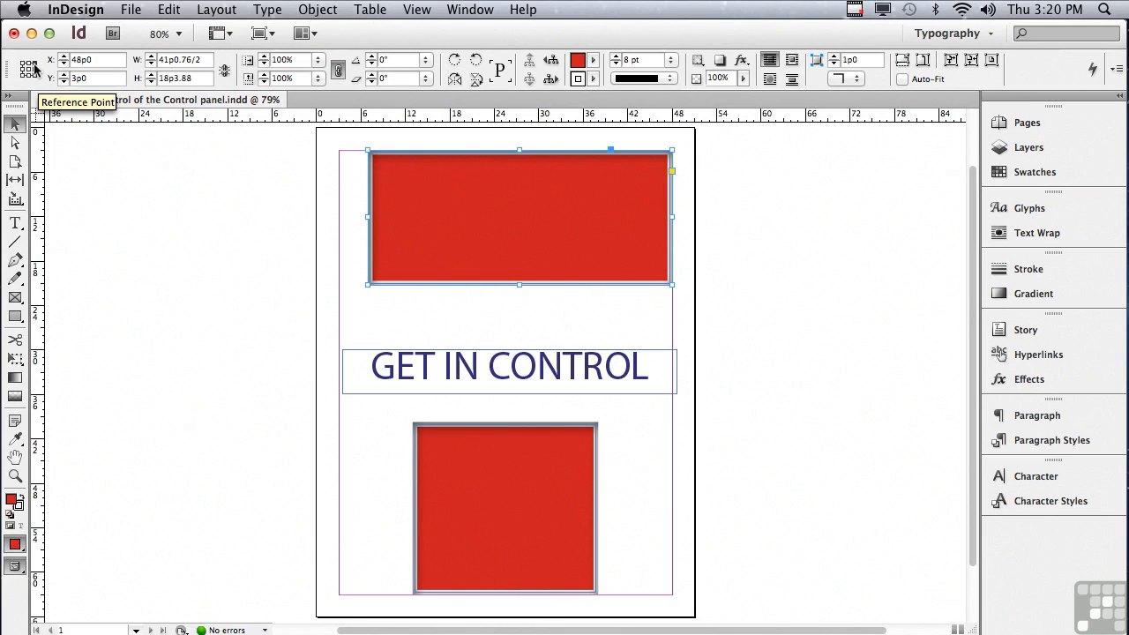
{"action": "key", "text": "Return"}
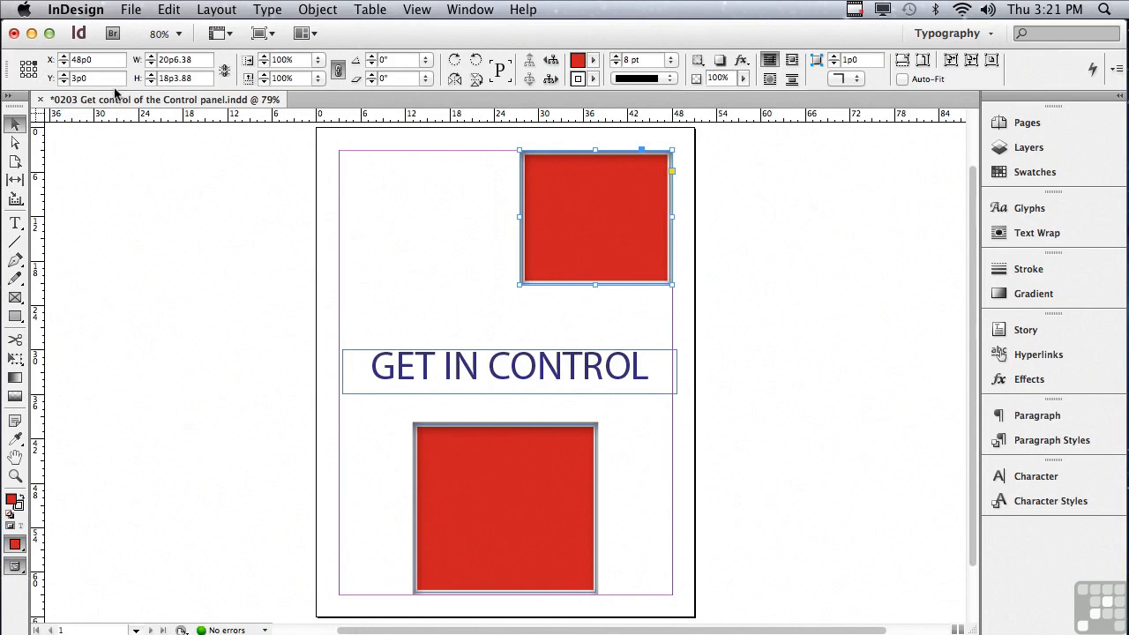
{"action": "left_click", "coordinate": [194, 78]}
{"action": "type", "text": "*"}
{"action": "type", "text": "2"}
{"action": "key", "text": "Return"}
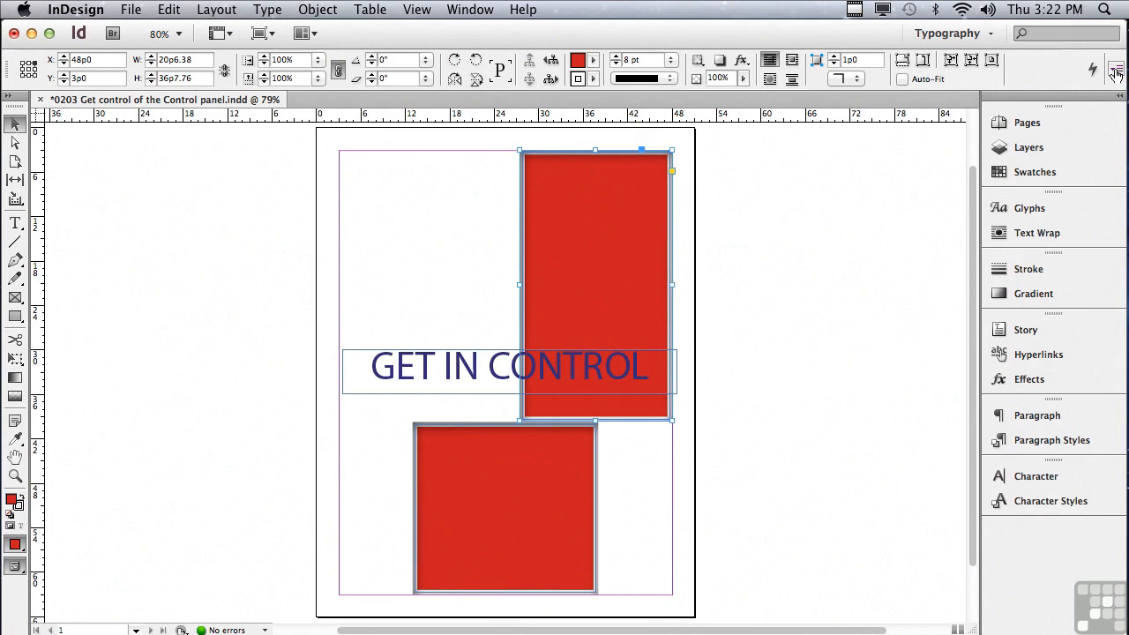
Dock the Control panel at the bottom of the workspace and return it to the top
{"action": "left_click", "coordinate": [1116, 74]}
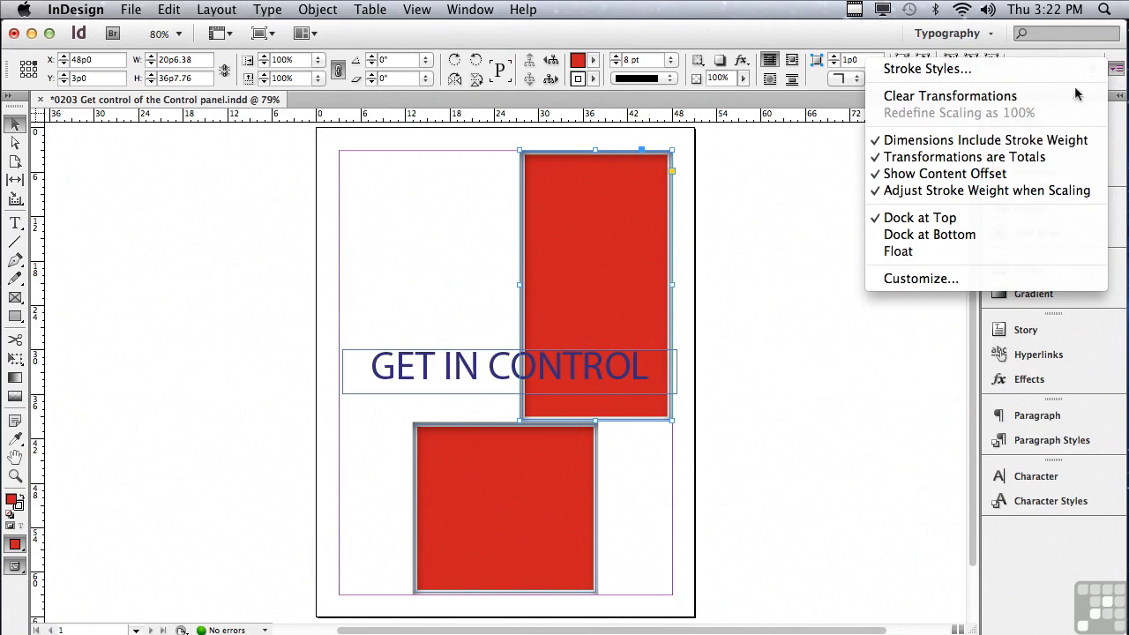
{"action": "left_click", "coordinate": [991, 236]}
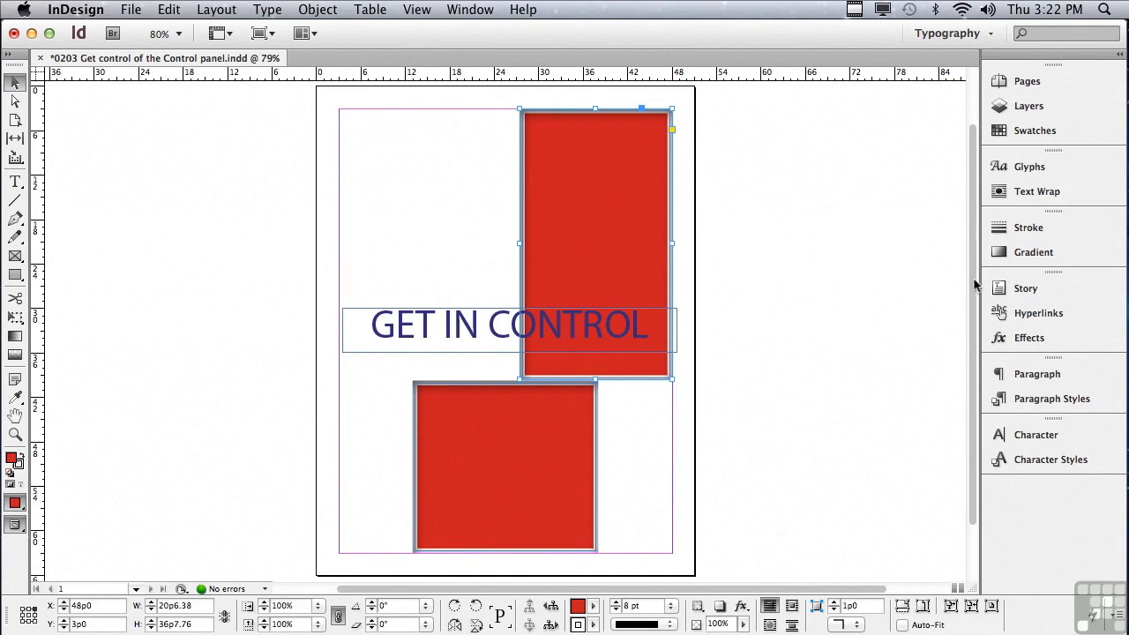
{"action": "left_click", "coordinate": [1116, 624]}
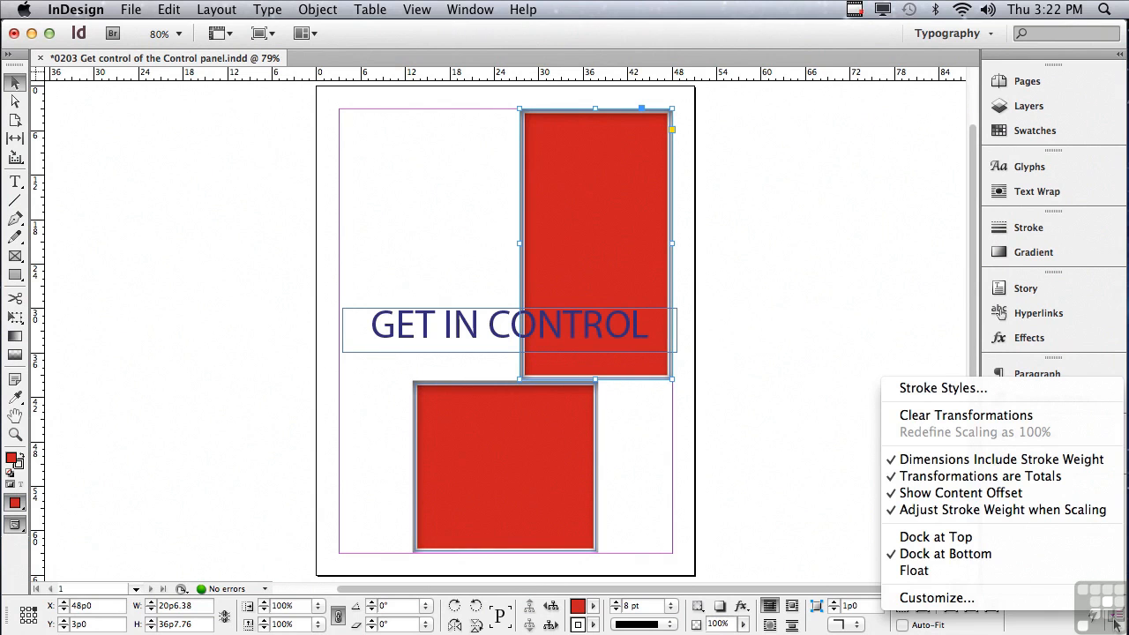
{"action": "left_click", "coordinate": [1065, 540]}
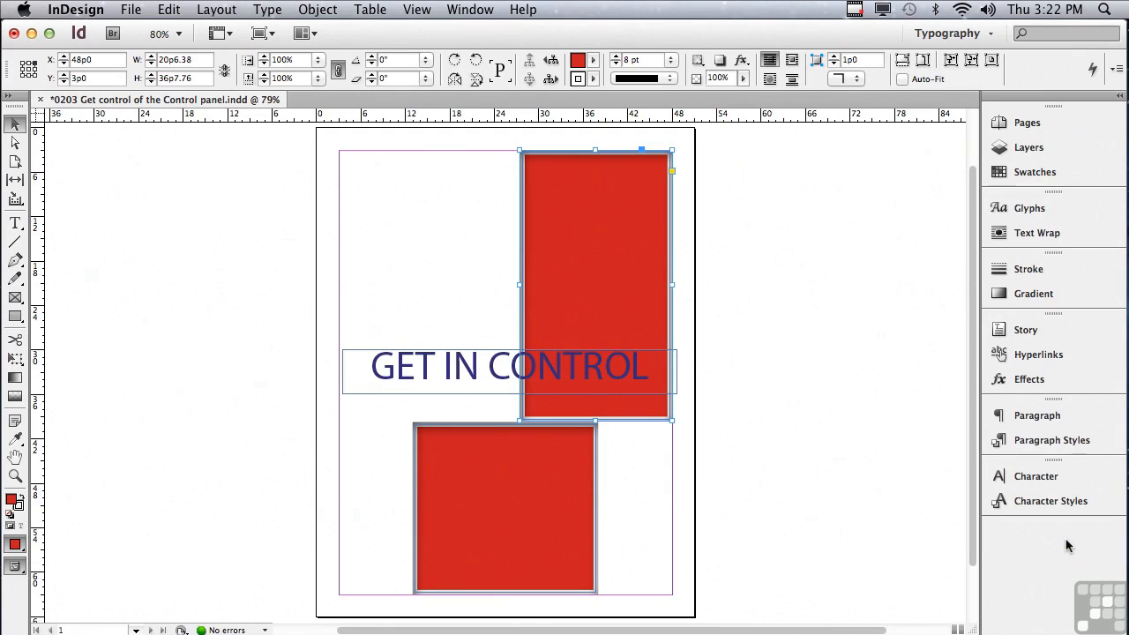